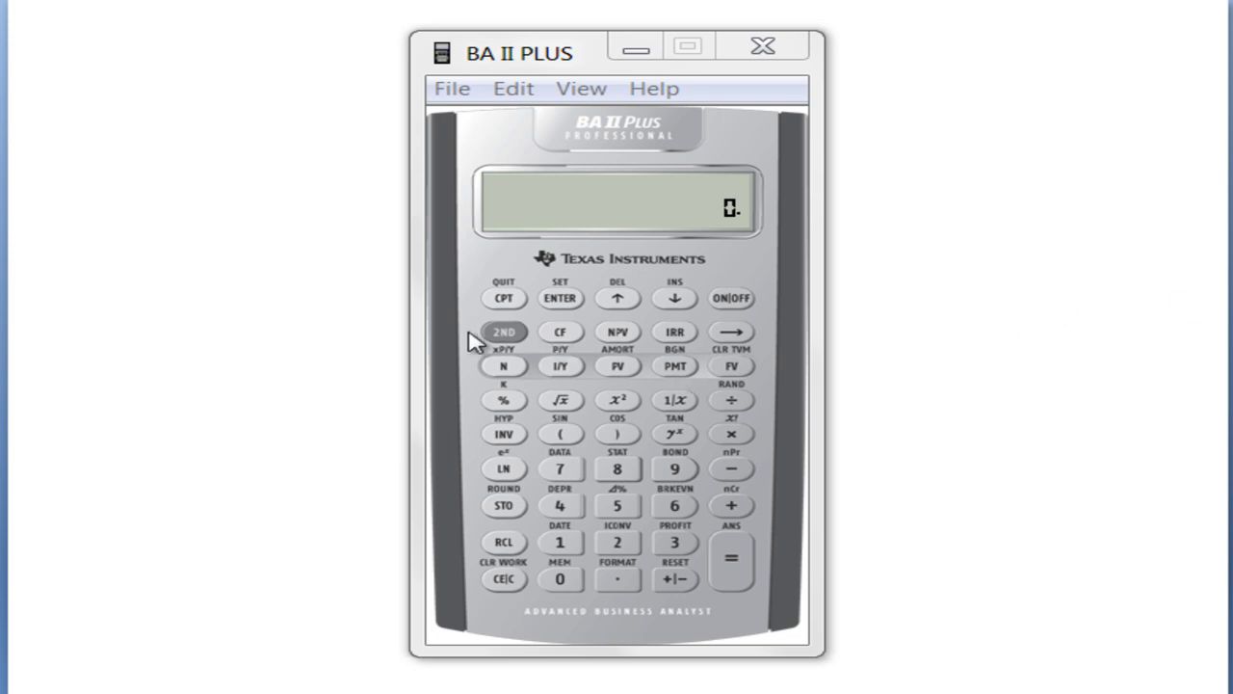
Open the DATE worksheet, check the DT2 and DBD entries, then return to DT1 (12-31-1990)
click(499, 333)
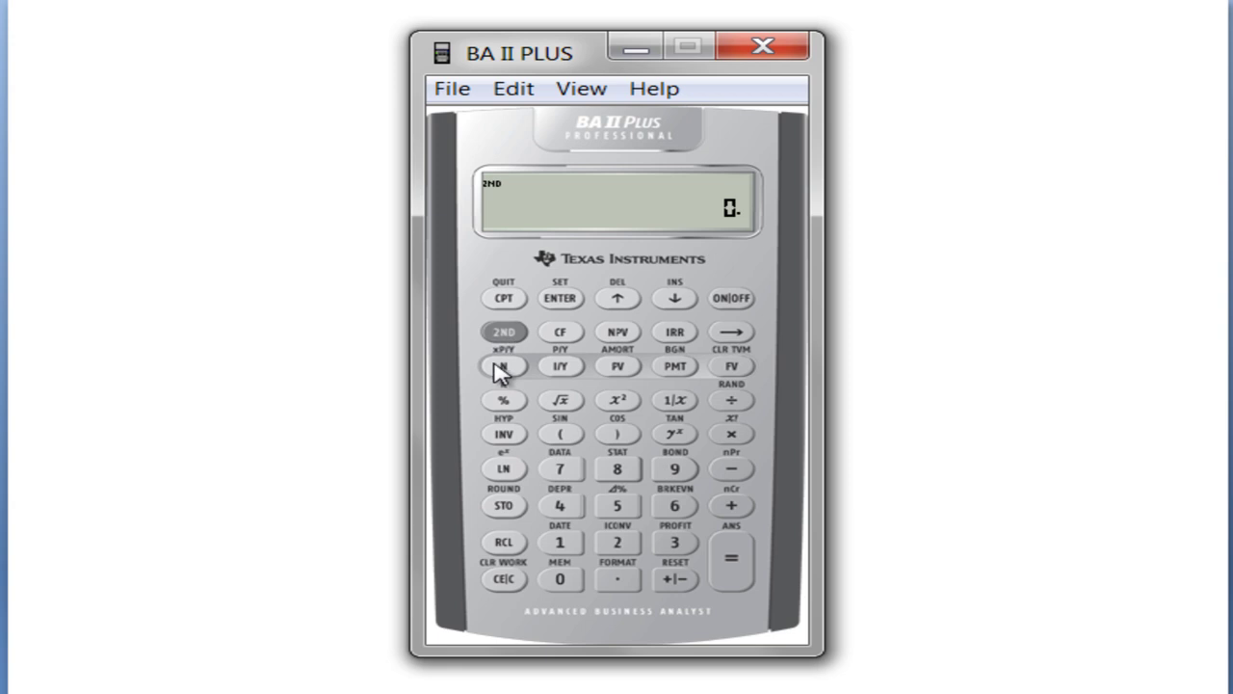
click(559, 544)
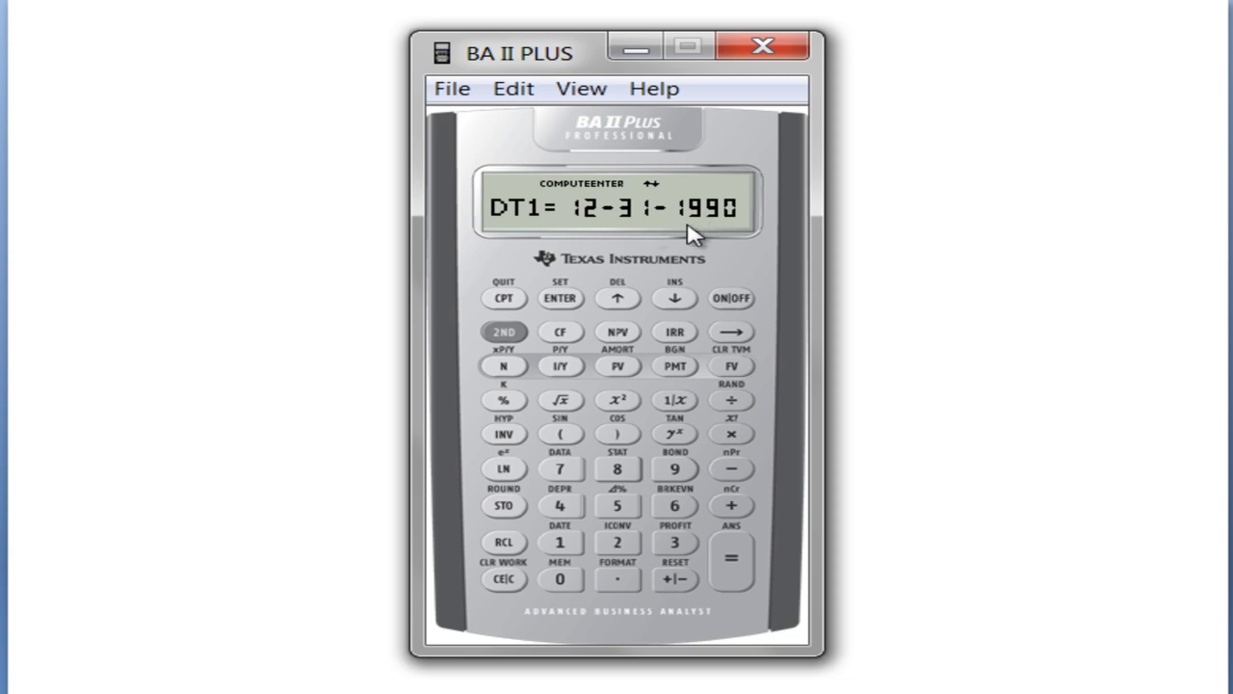
click(675, 300)
click(674, 303)
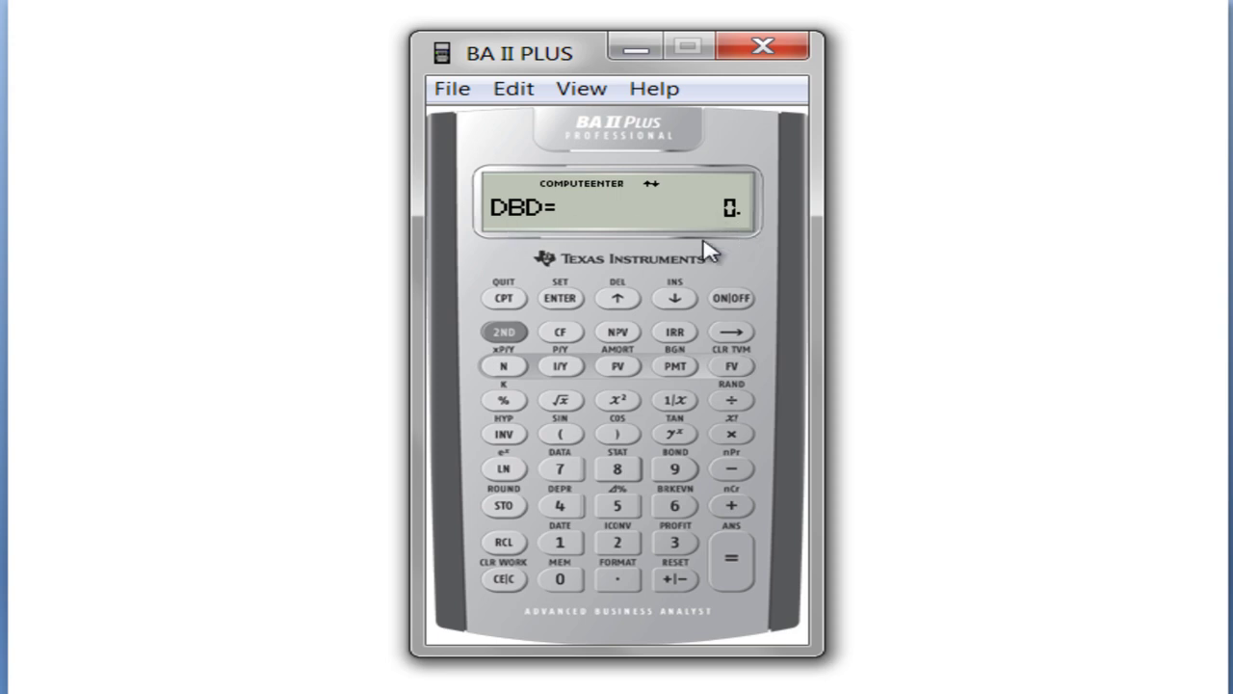
click(618, 300)
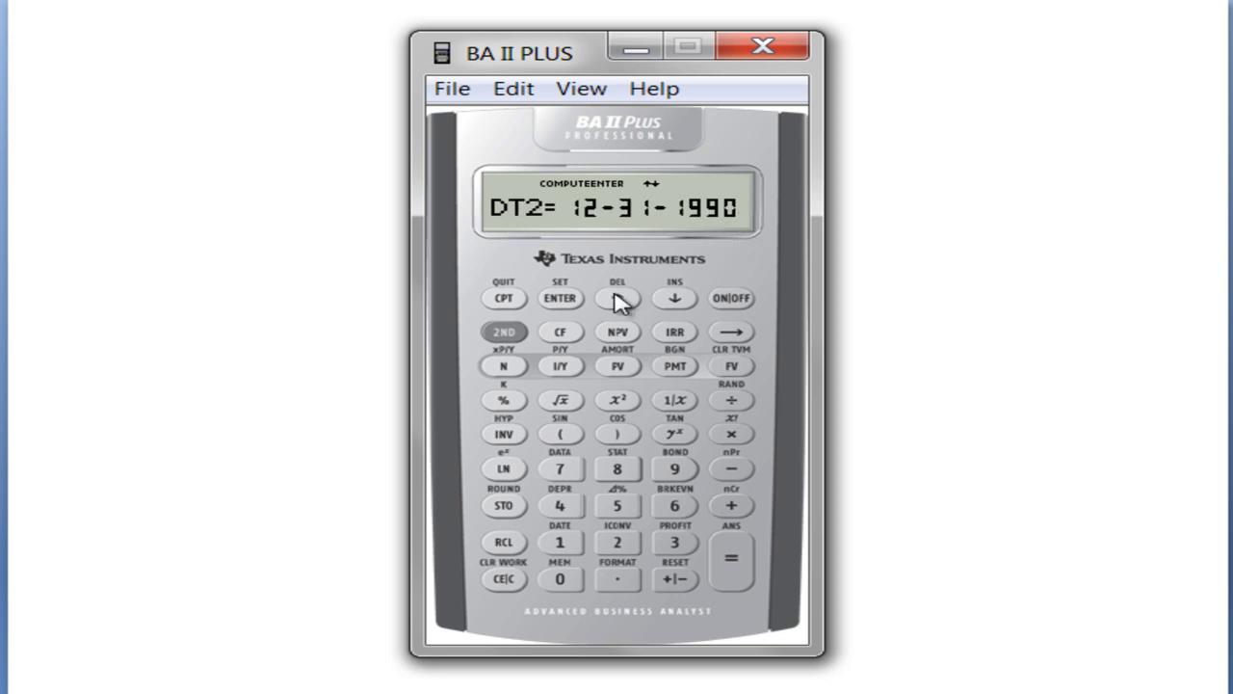
click(618, 300)
Enter 1.0100 as DT1 so it stores 1-01-2000, then advance to DT2
click(564, 554)
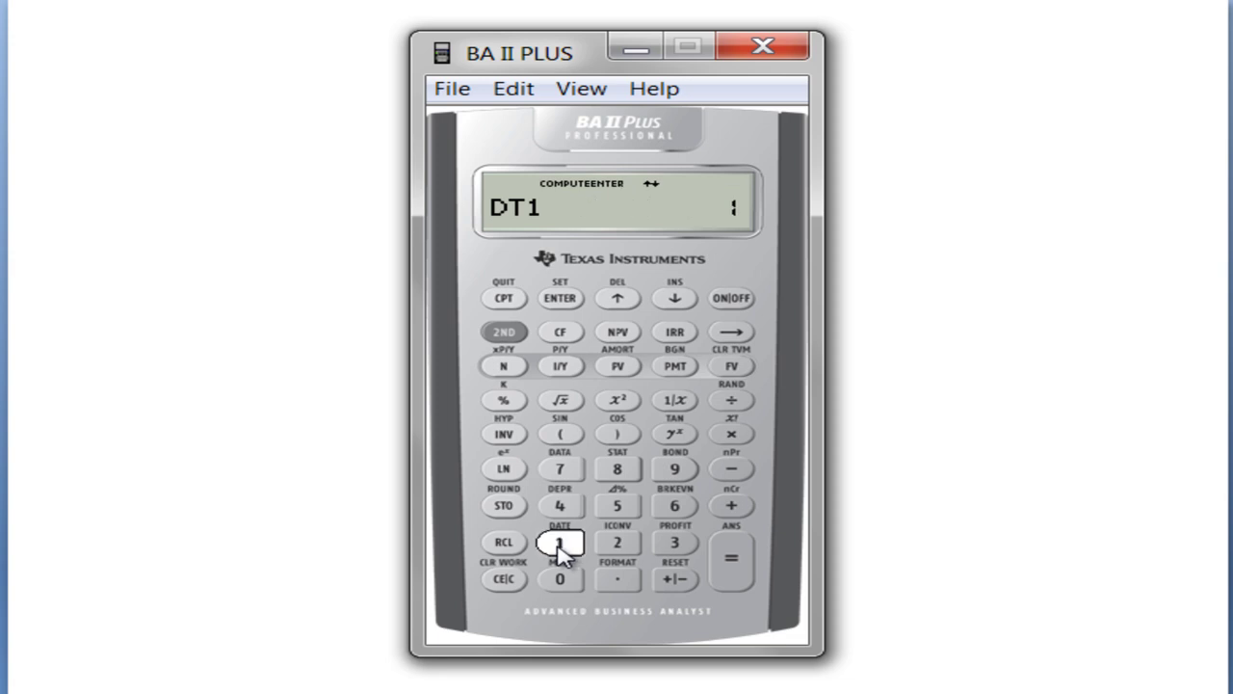
click(621, 578)
click(559, 578)
click(561, 542)
click(558, 578)
click(558, 578)
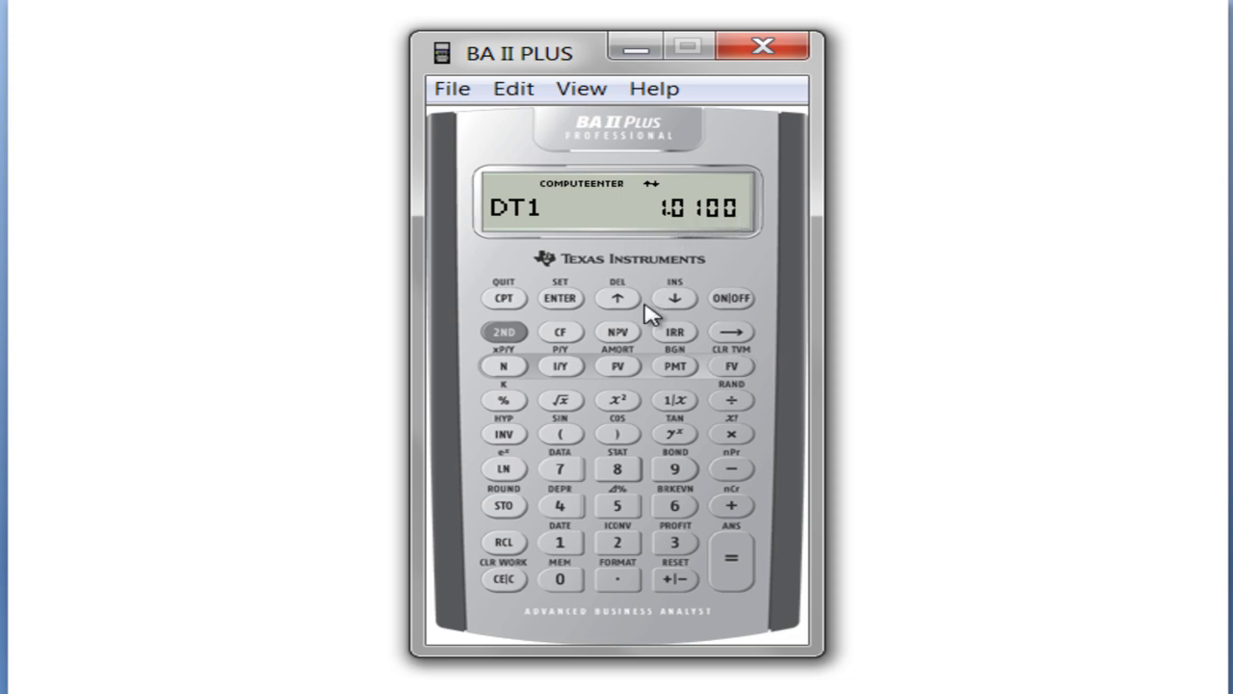
click(559, 299)
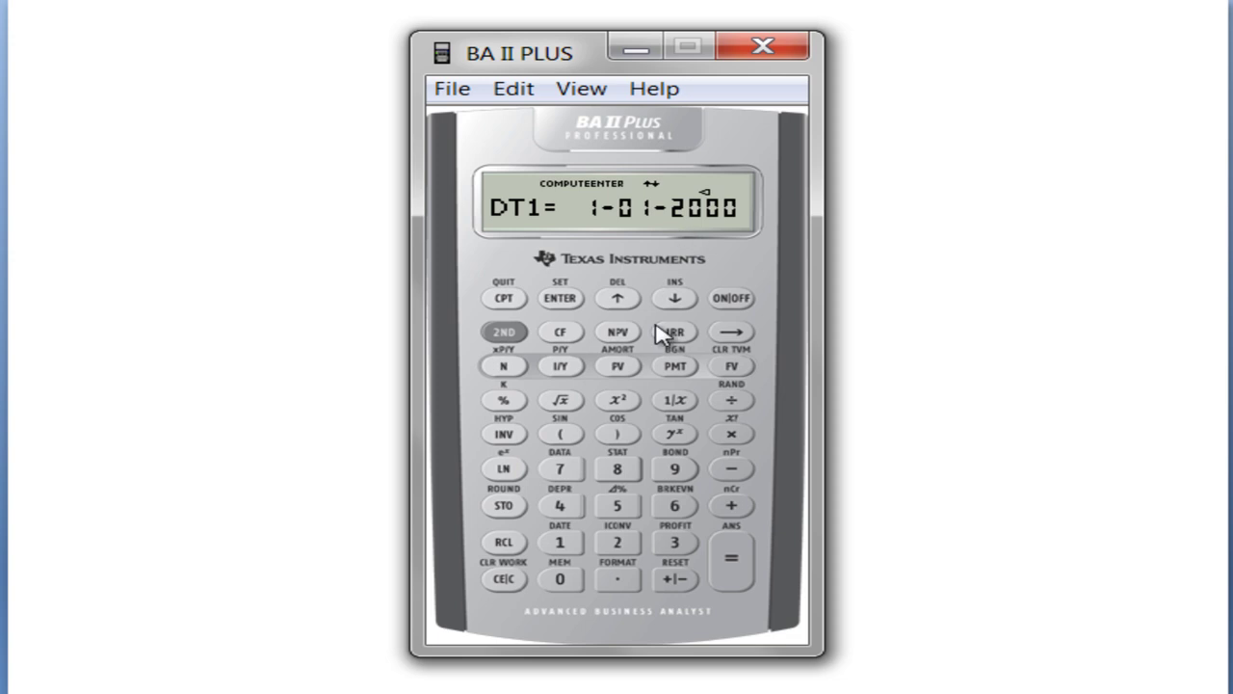
click(674, 300)
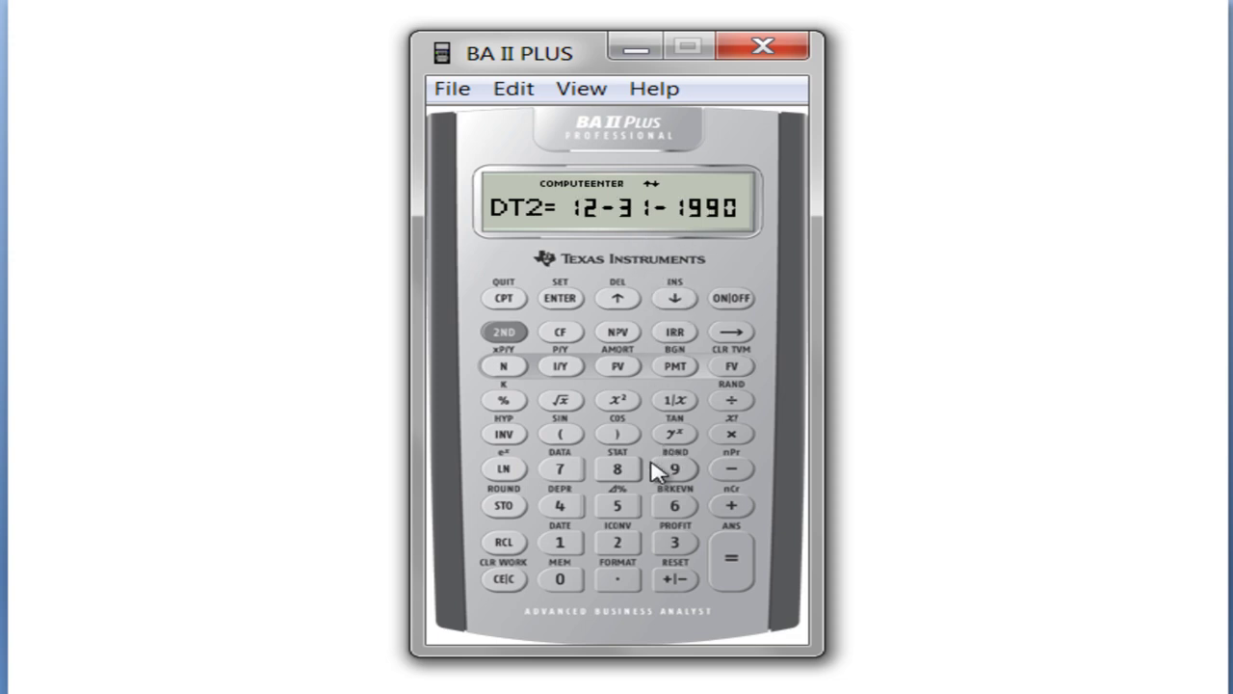
Enter 12.3120 as DT2 so it stores 12-31-2020, then advance to DBD
click(559, 545)
click(618, 543)
click(616, 579)
click(673, 543)
click(563, 545)
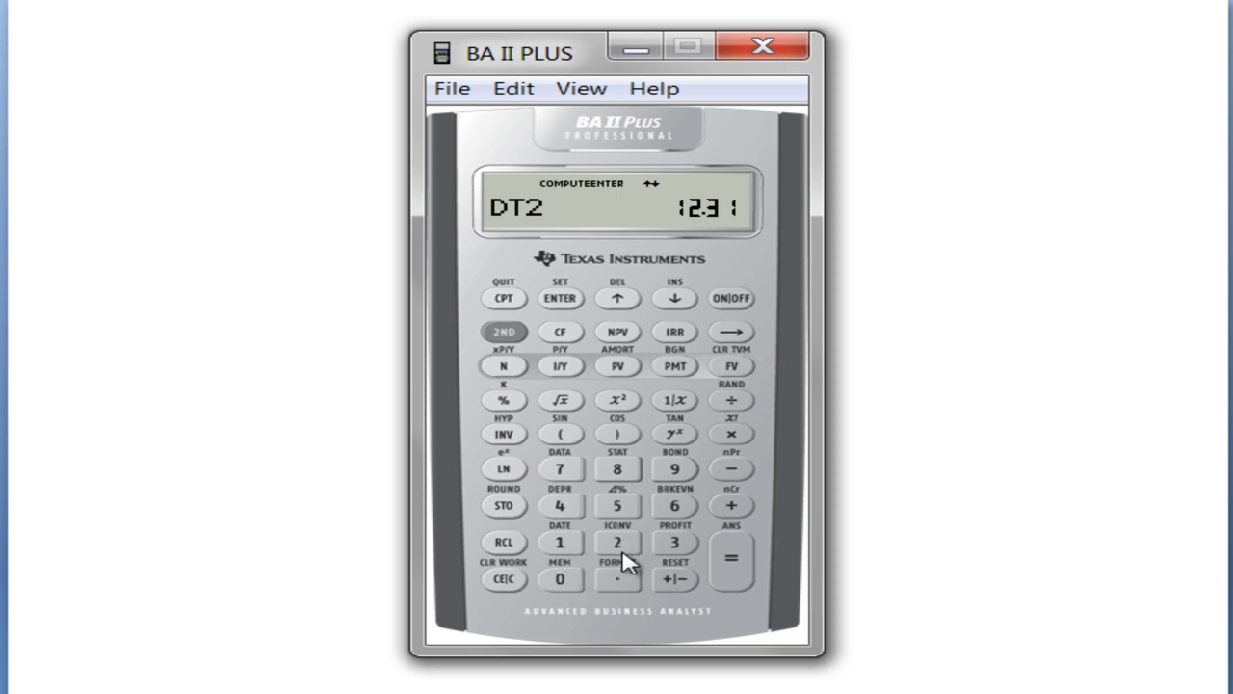
click(619, 546)
click(563, 578)
click(561, 301)
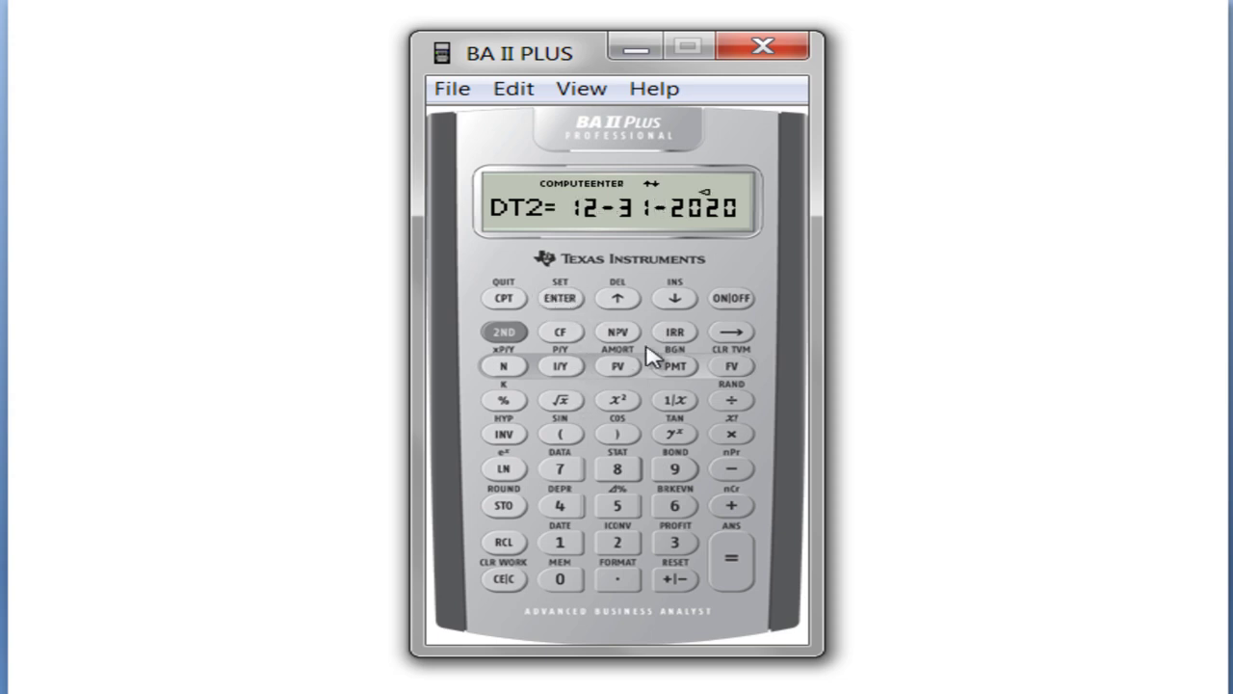
click(677, 298)
Compute DBD, giving 7,670 days between 1-01-2000 and 12-31-2020
click(511, 299)
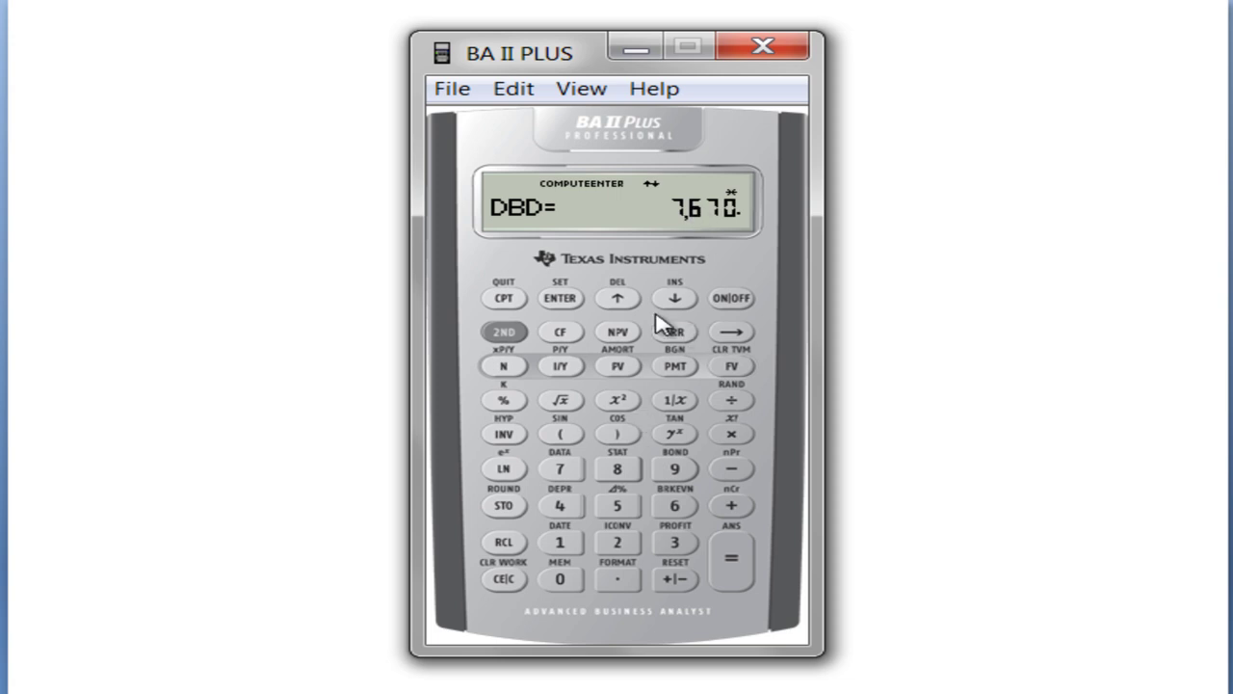
click(614, 301)
click(615, 301)
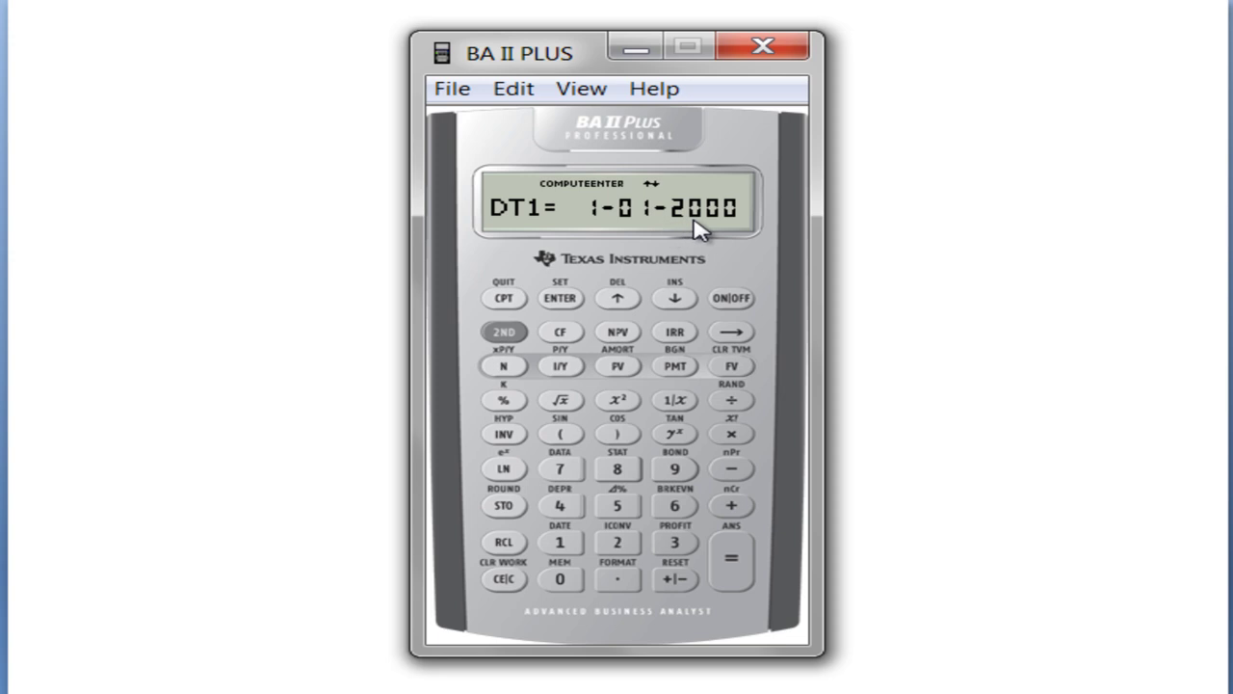
click(677, 300)
click(674, 300)
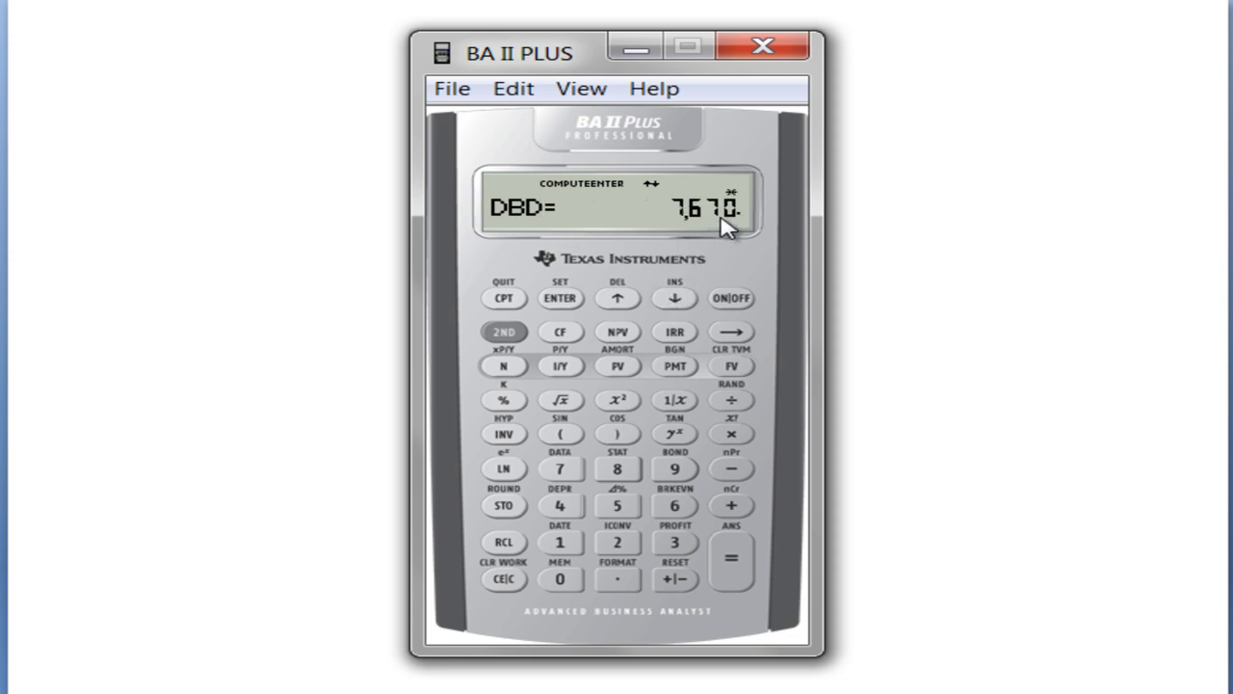
Store 525 as DBD and compute DT2, giving Saturday 6-09-2001
click(625, 507)
click(620, 542)
click(621, 512)
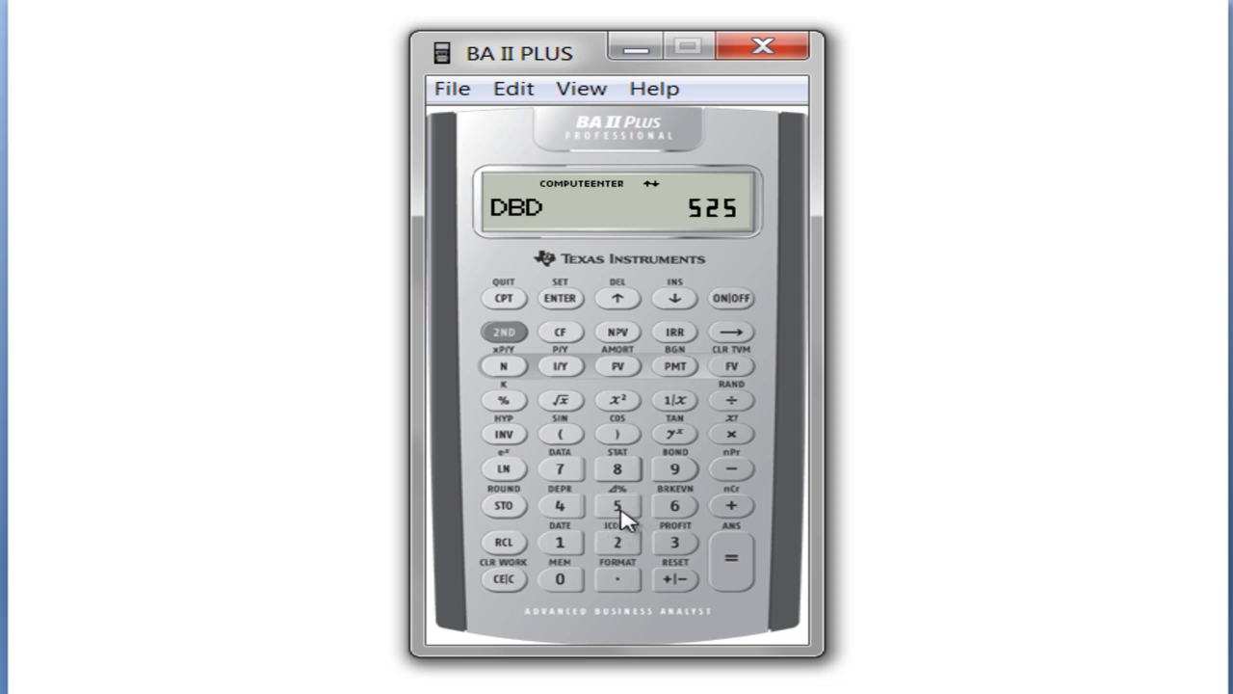
click(565, 301)
click(619, 303)
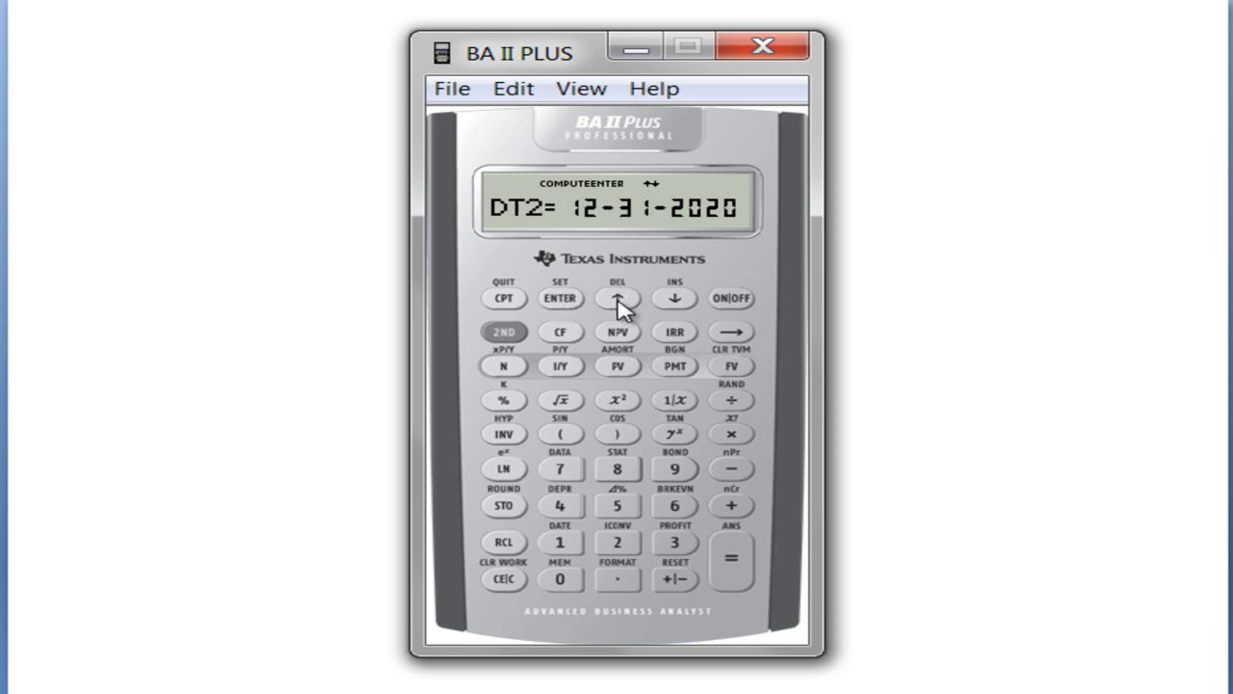
click(504, 301)
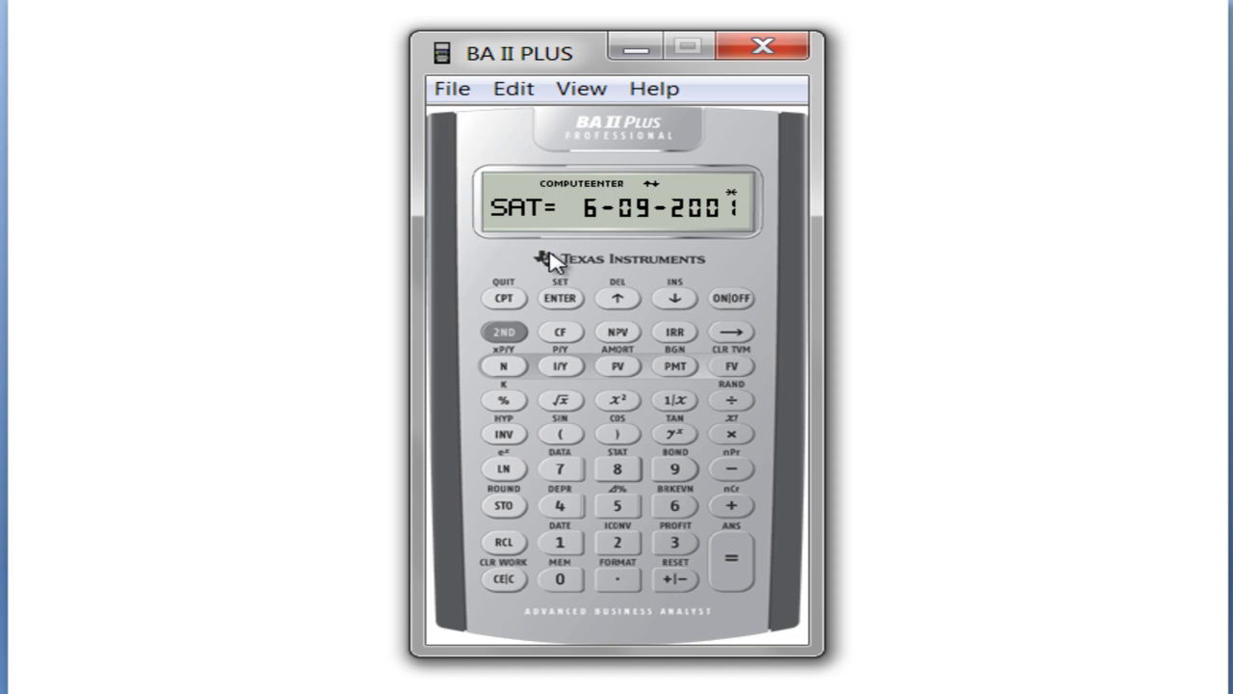